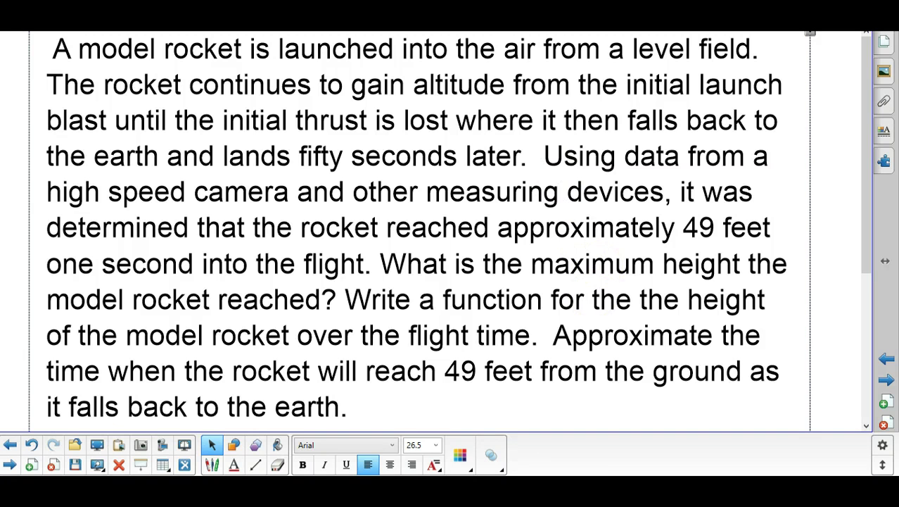
# Step: Create a new presentation from Google Drive and close the theme picker to keep it blank
pyautogui.hotkey('alt', 'Tab')
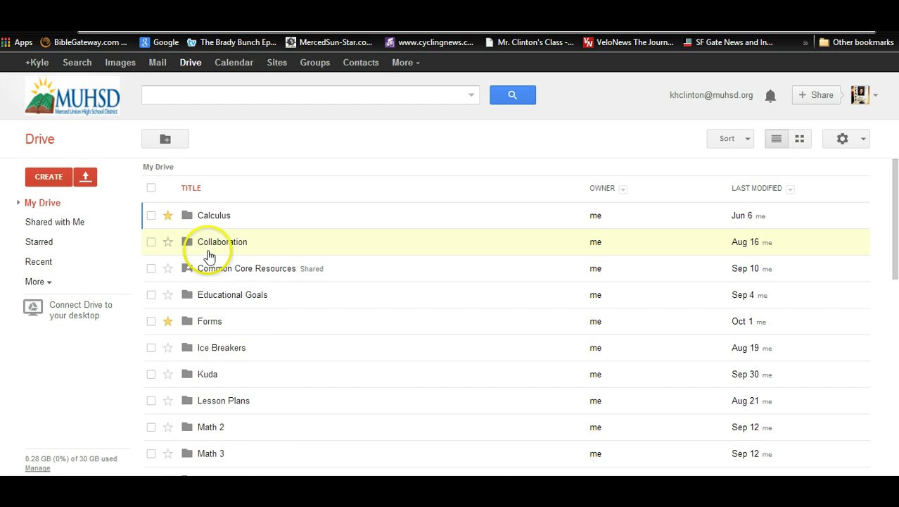
pyautogui.click(58, 177)
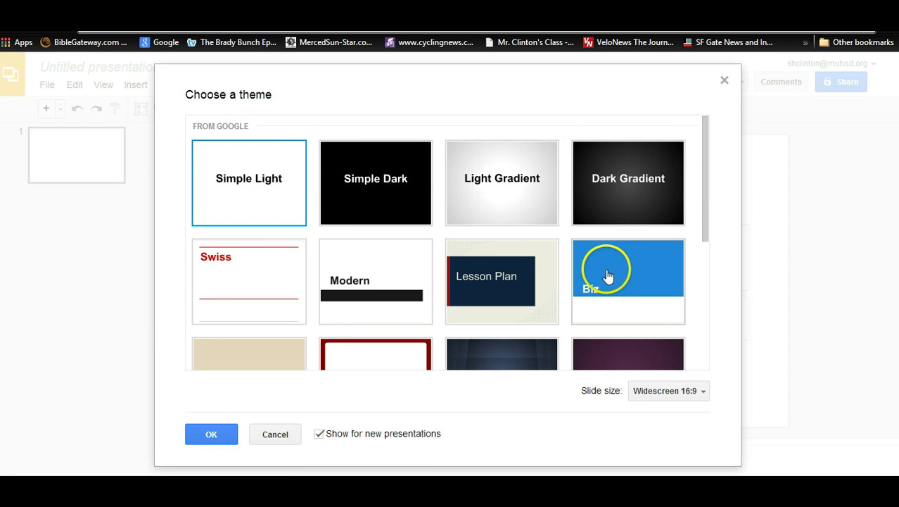
pyautogui.click(724, 79)
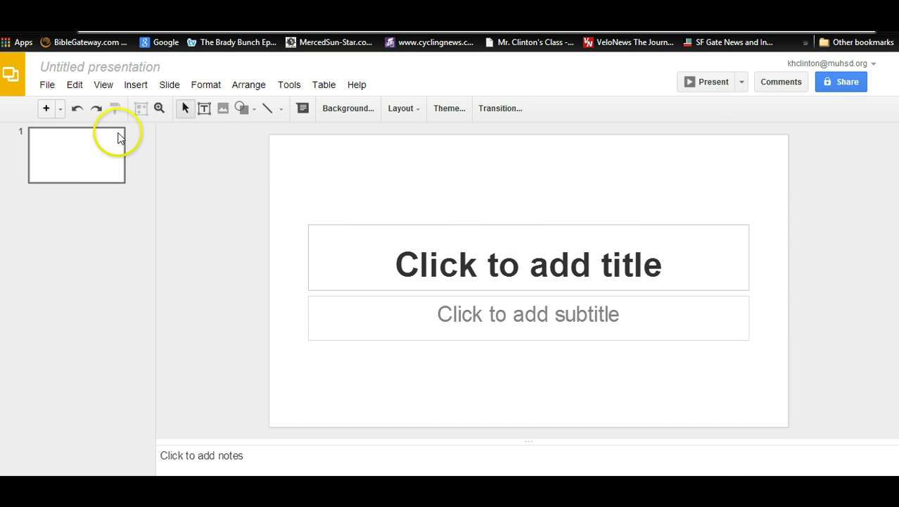
# Step: Open File > Share, skip naming the presentation, and open the Who has access options
pyautogui.click(47, 85)
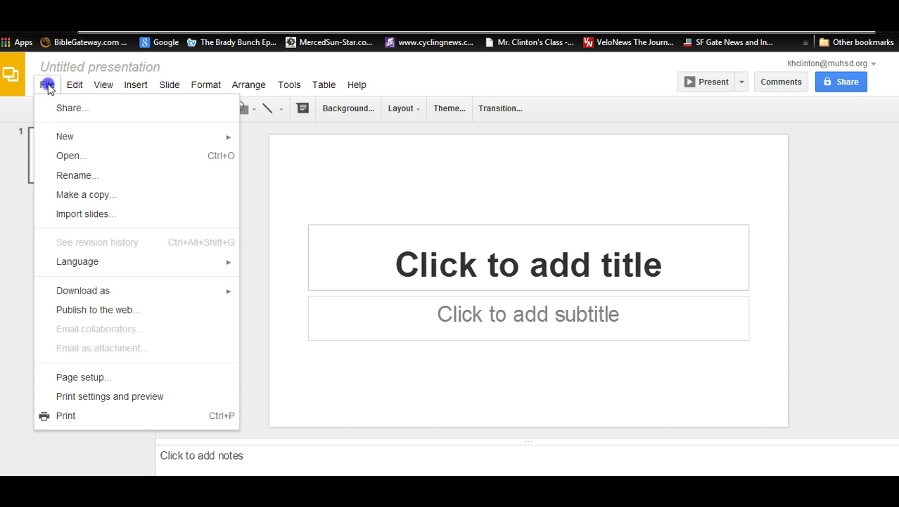
pyautogui.click(69, 110)
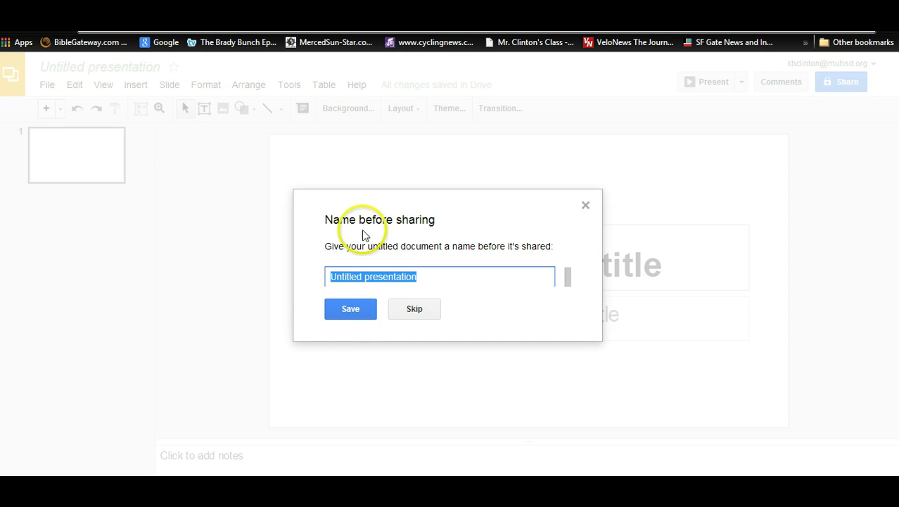
pyautogui.click(423, 311)
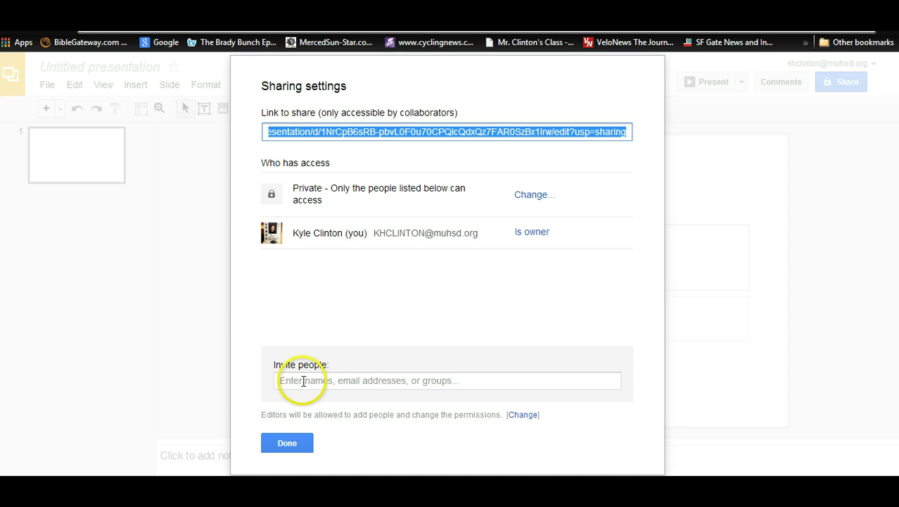
pyautogui.click(304, 381)
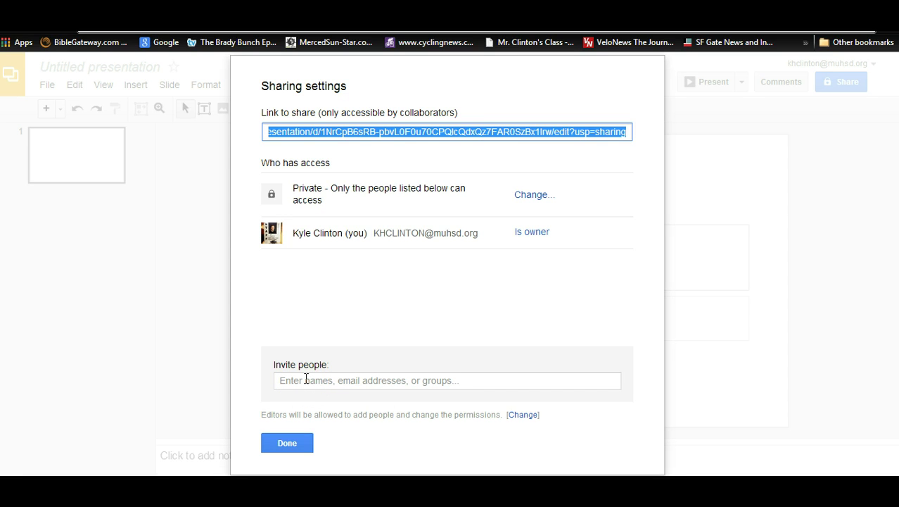
pyautogui.click(305, 379)
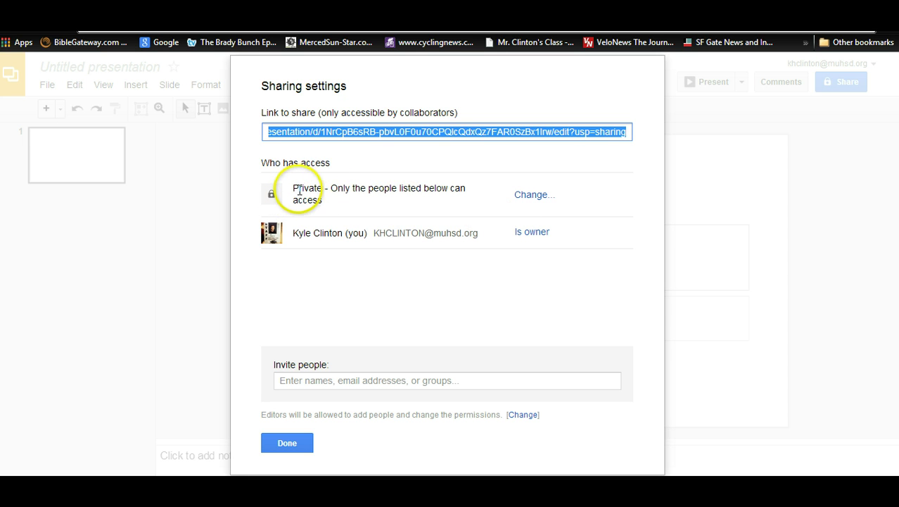
# Step: Set access to 'Anyone with the link' can view, save it, and copy the share link
pyautogui.click(530, 198)
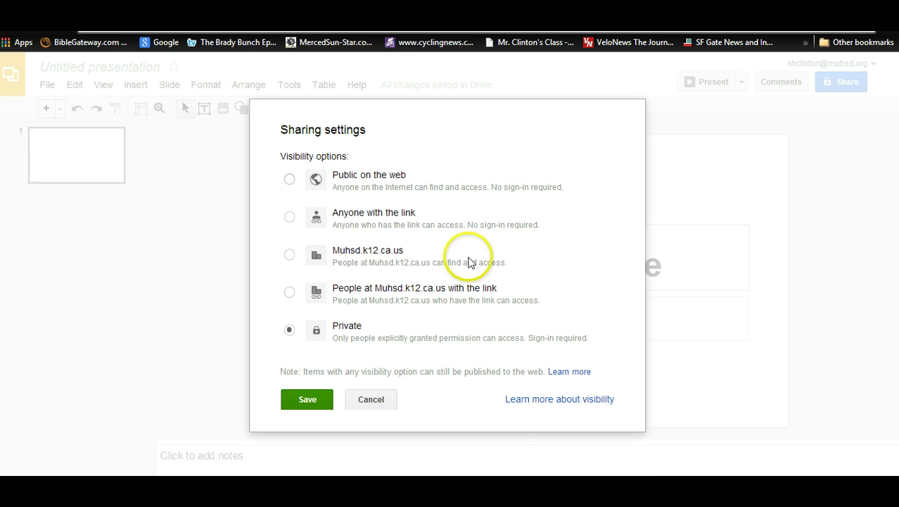
pyautogui.click(292, 218)
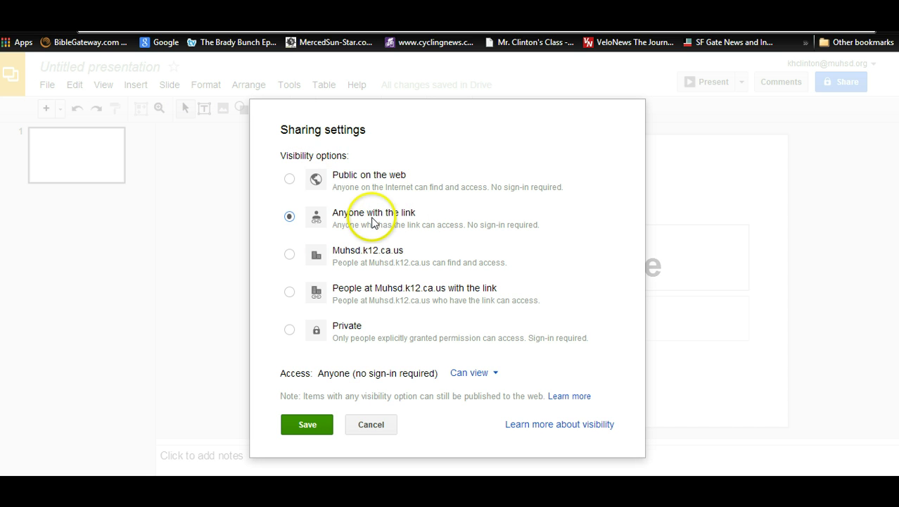
pyautogui.click(313, 427)
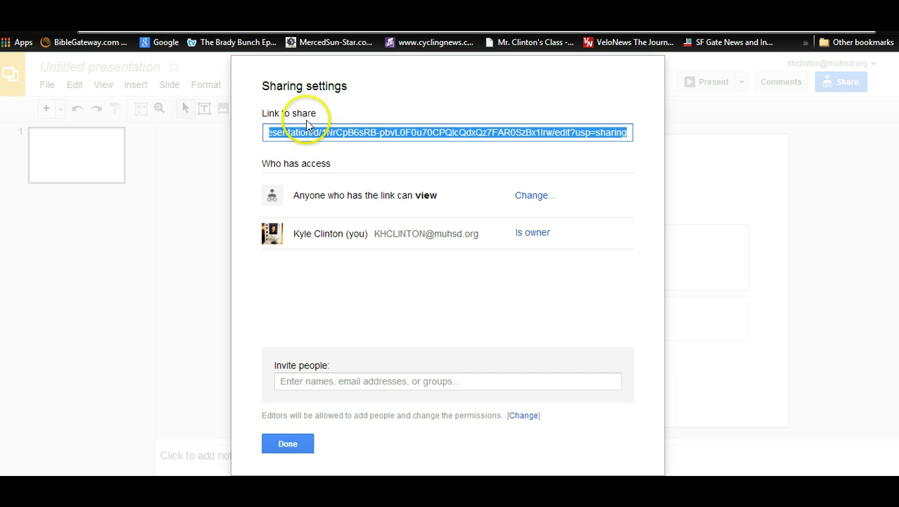
pyautogui.rightClick(345, 136)
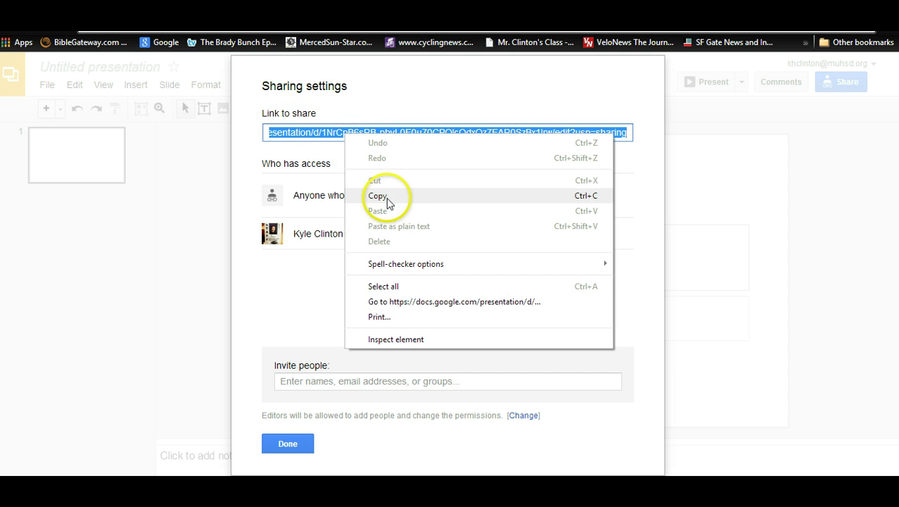
pyautogui.click(380, 202)
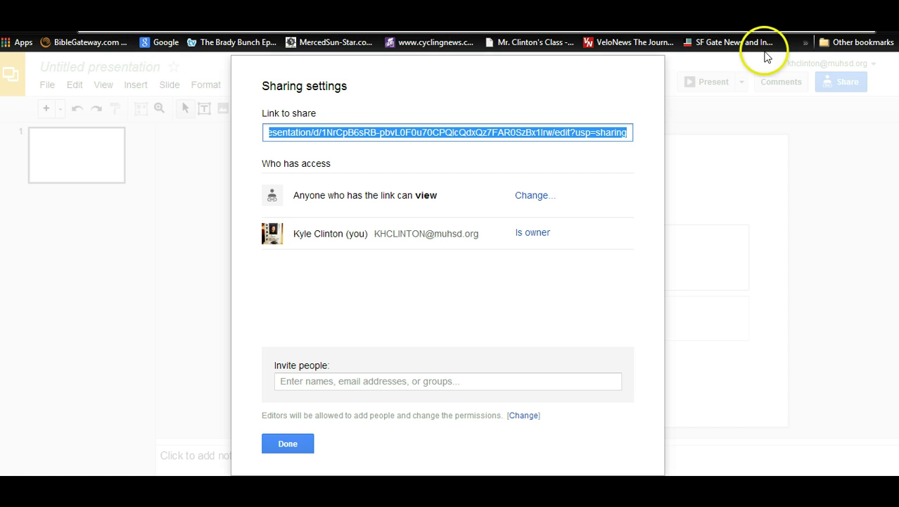
# Step: Go from the El Capitan High School bookmark through Teacher Websites to the teacher's ALGEBRA 2 page
pyautogui.click(806, 43)
pyautogui.scroll(-1, 732, 211)
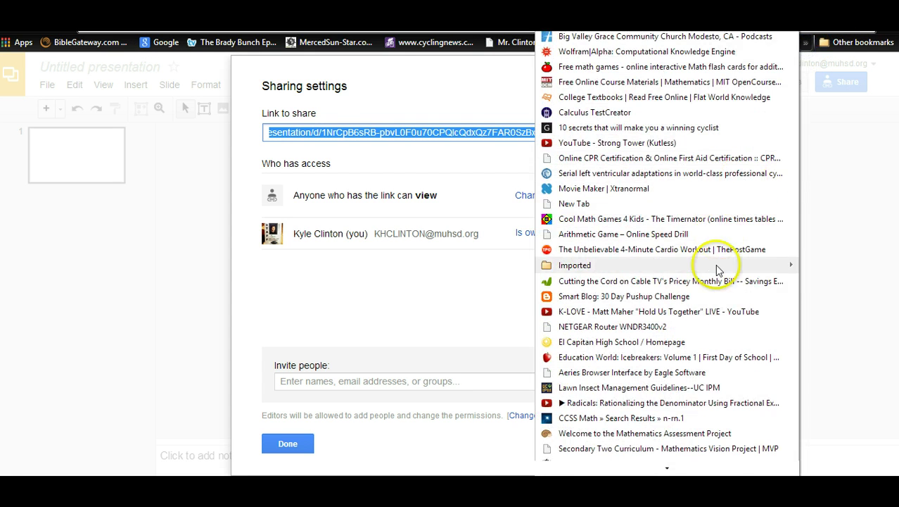
pyautogui.click(646, 343)
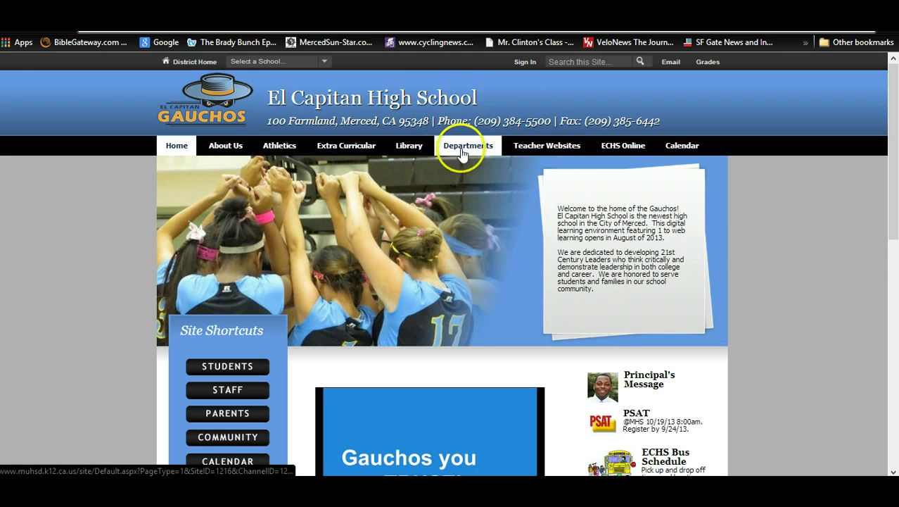
pyautogui.click(527, 147)
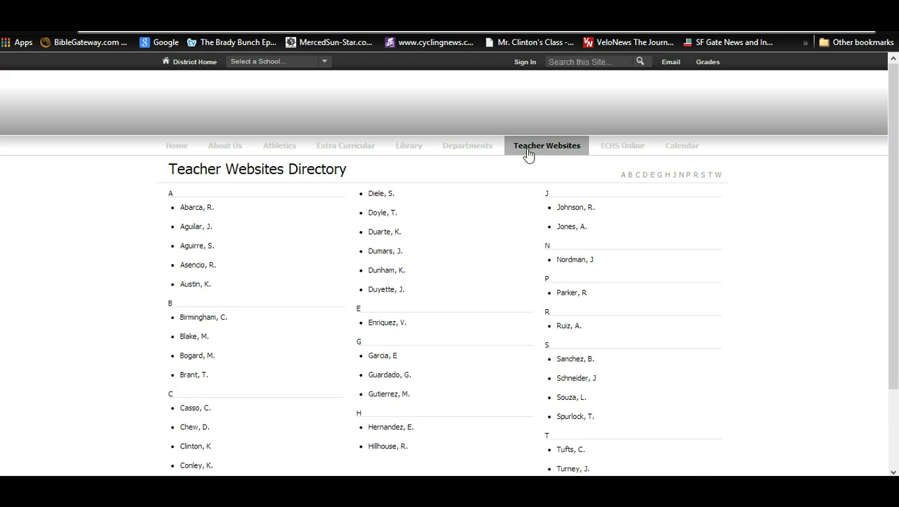
pyautogui.click(199, 447)
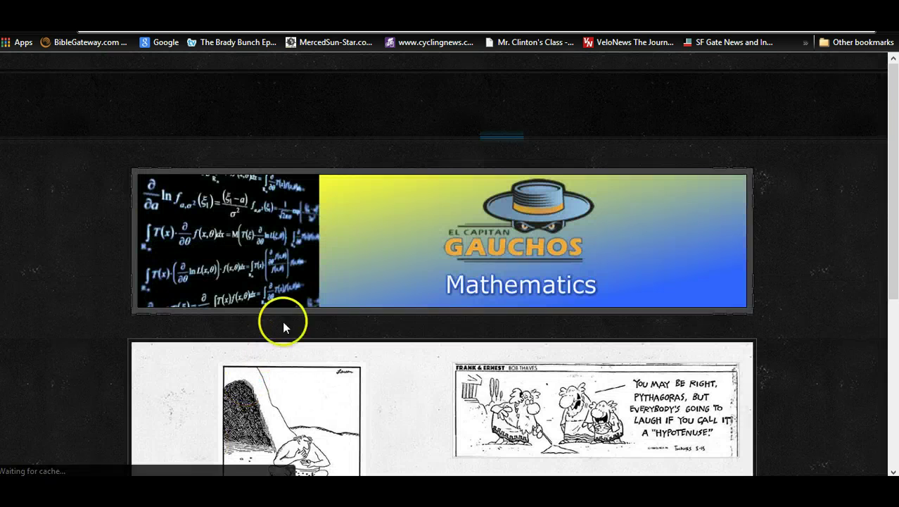
pyautogui.click(602, 110)
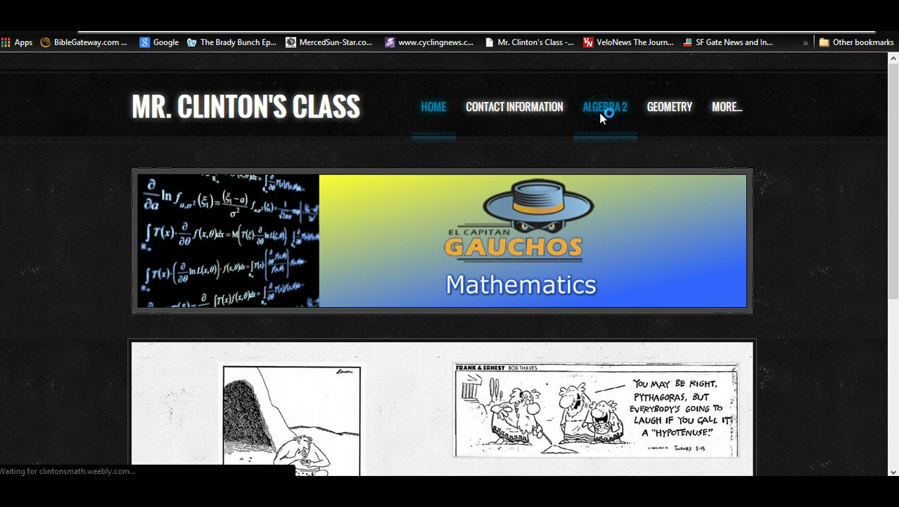
# Step: Open the Quick Response Form, enter the student's name, and select Period 2
pyautogui.click(281, 397)
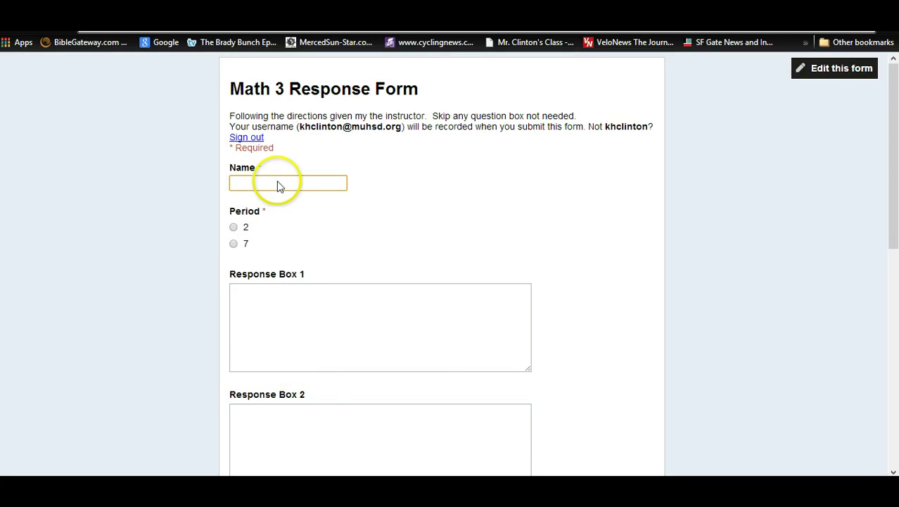
pyautogui.click(278, 184)
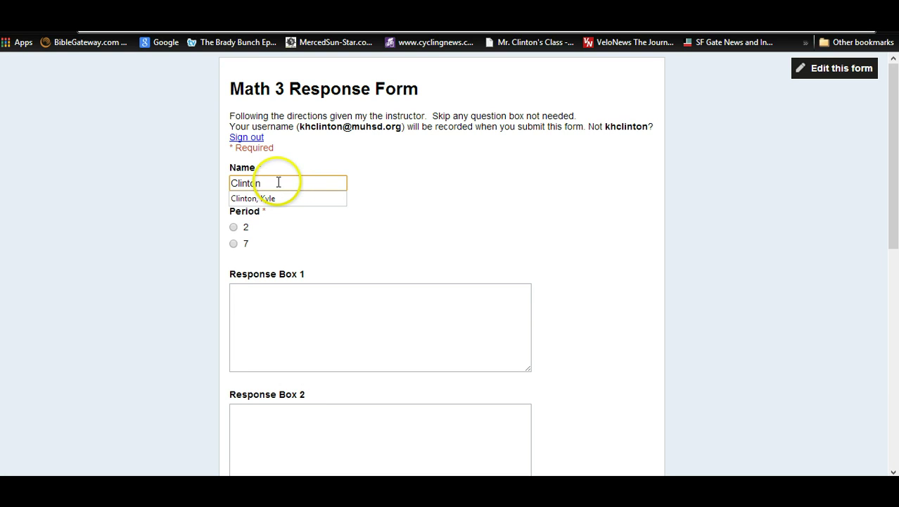
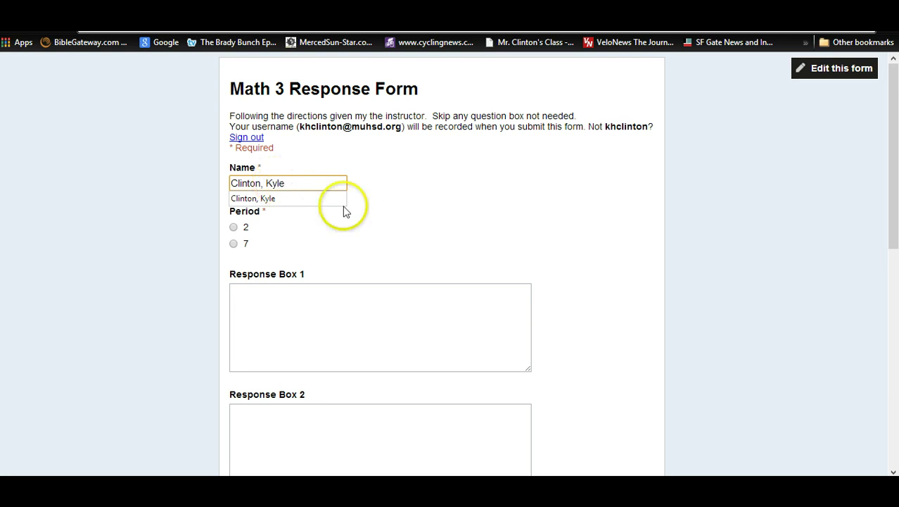
pyautogui.click(234, 227)
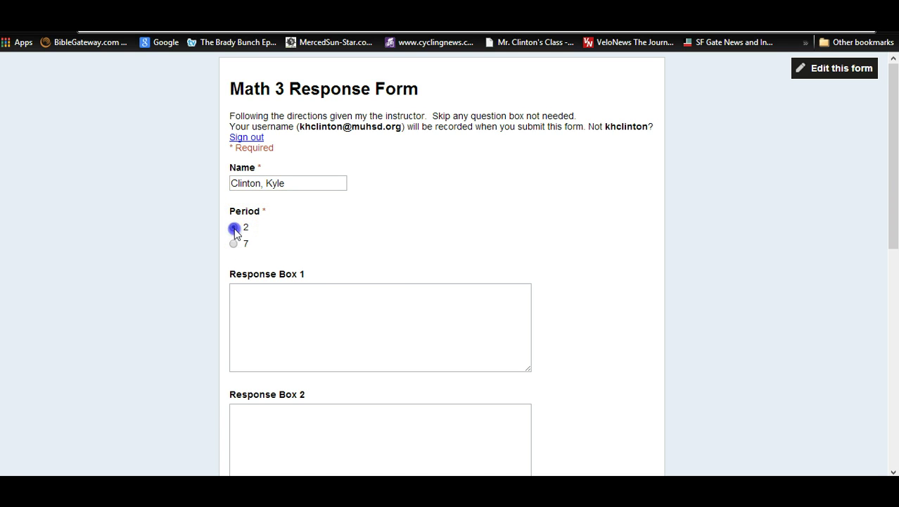
# Step: Paste the presentation link into Response Box 1, tick 'Send me a copy', and submit
pyautogui.click(342, 301)
pyautogui.rightClick(343, 301)
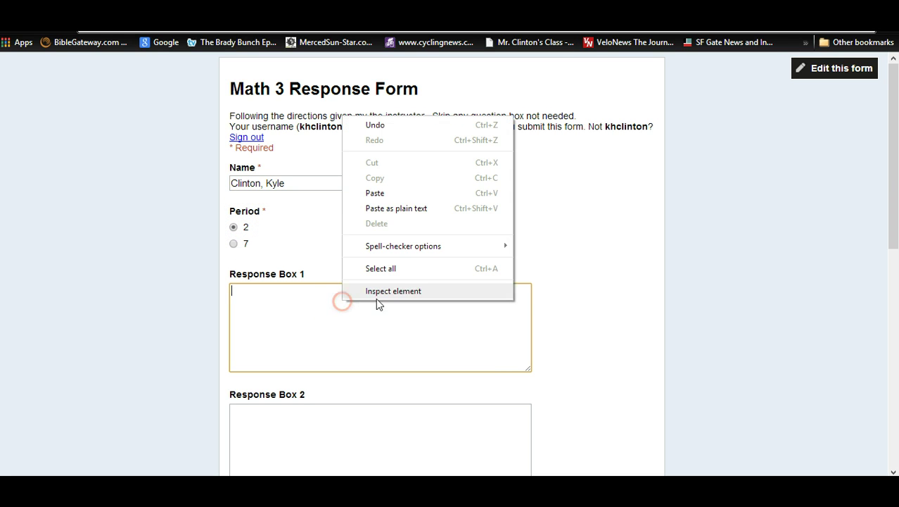
pyautogui.click(377, 194)
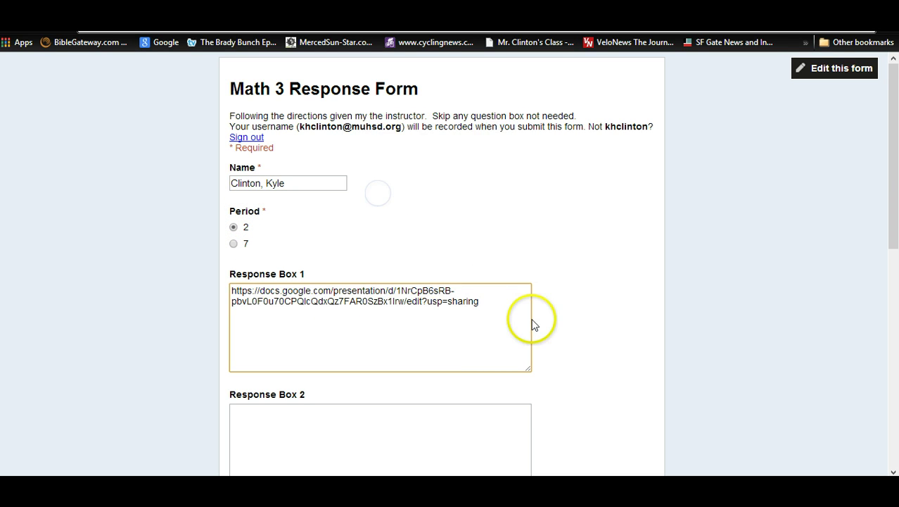
pyautogui.press('Return')
pyautogui.scroll(-7, 533, 325)
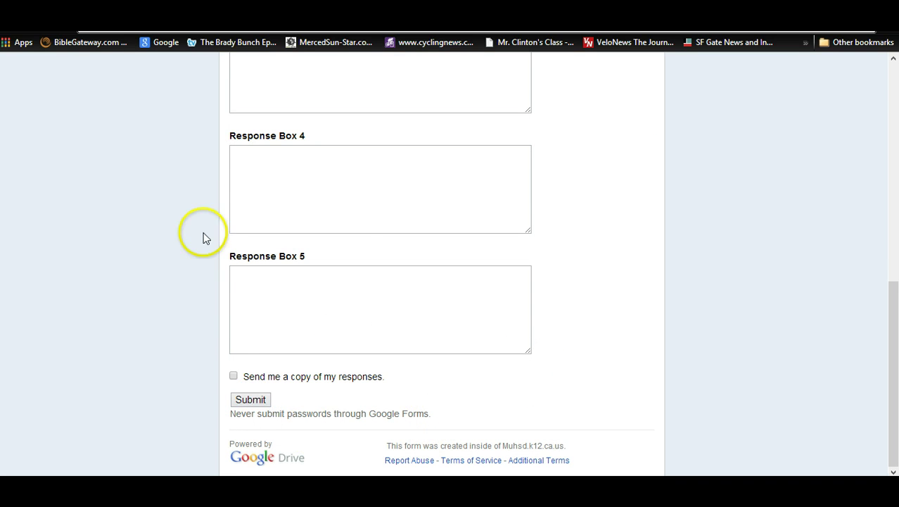
pyautogui.click(234, 377)
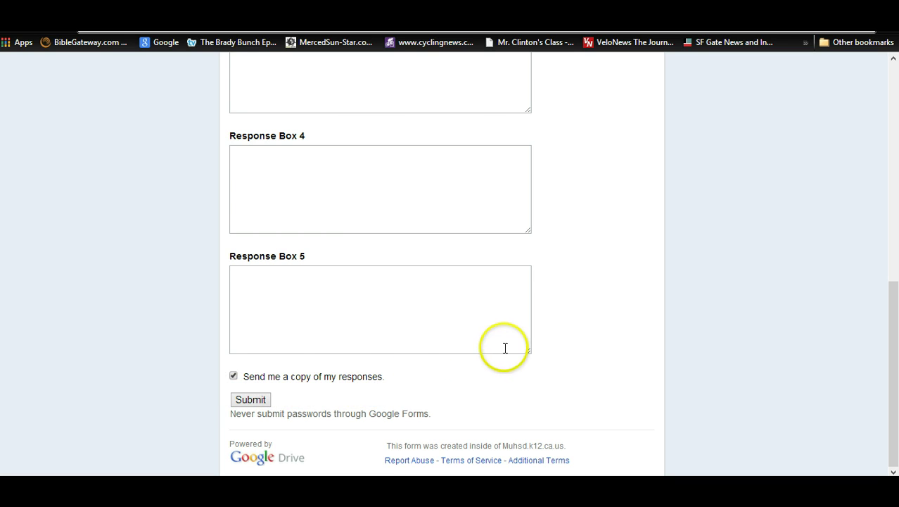
pyautogui.scroll(10, 310, 362)
pyautogui.scroll(-10, 307, 360)
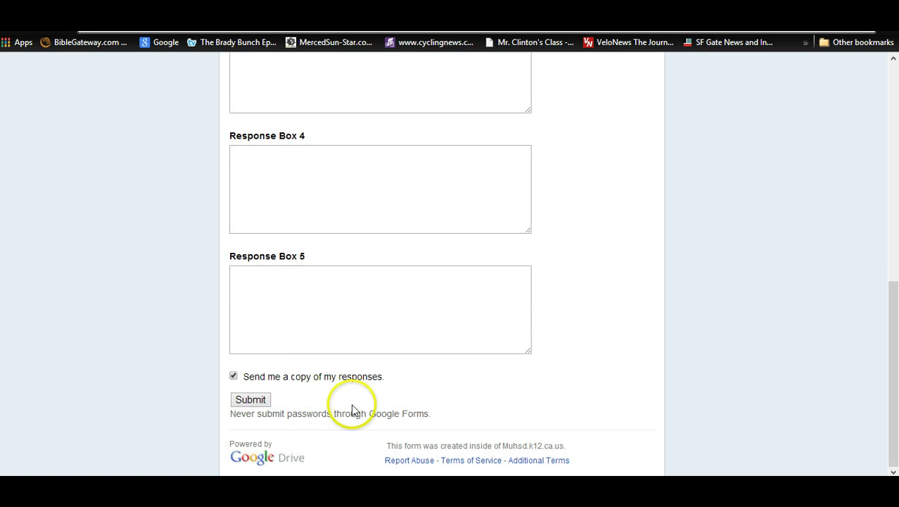
pyautogui.click(249, 399)
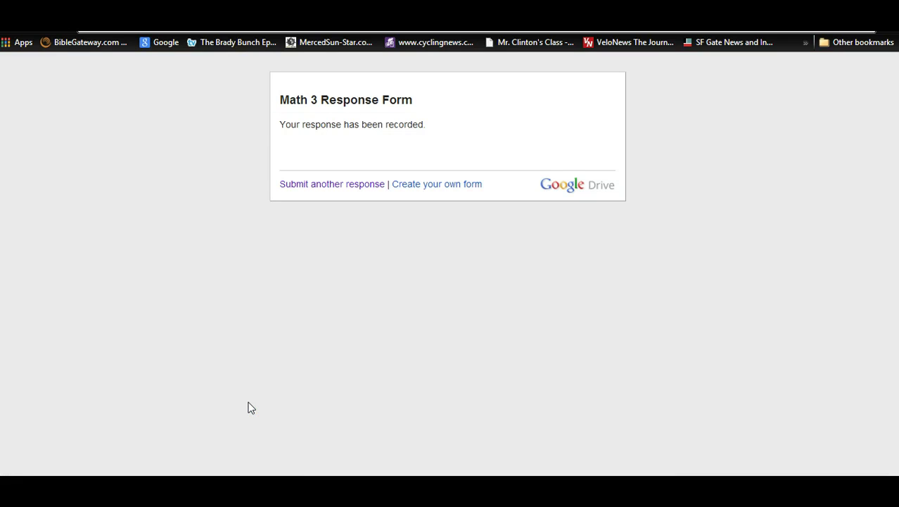
pyautogui.click(443, 132)
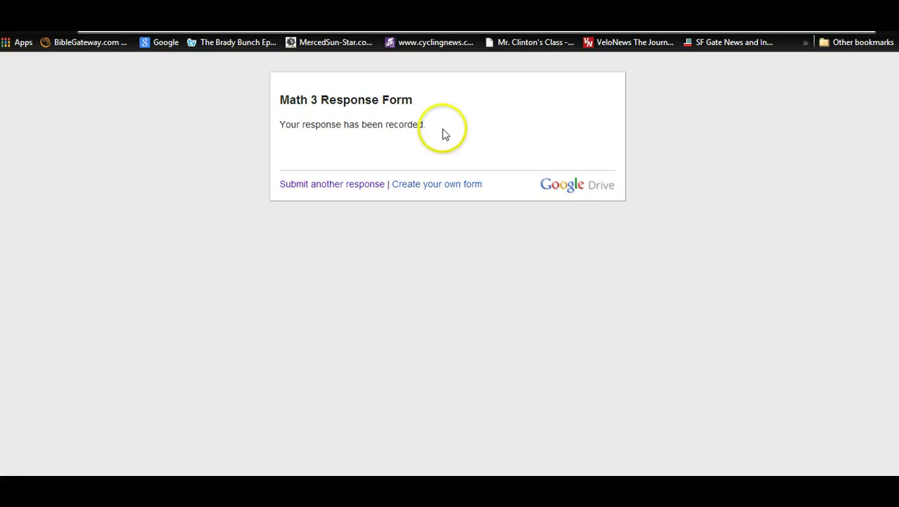